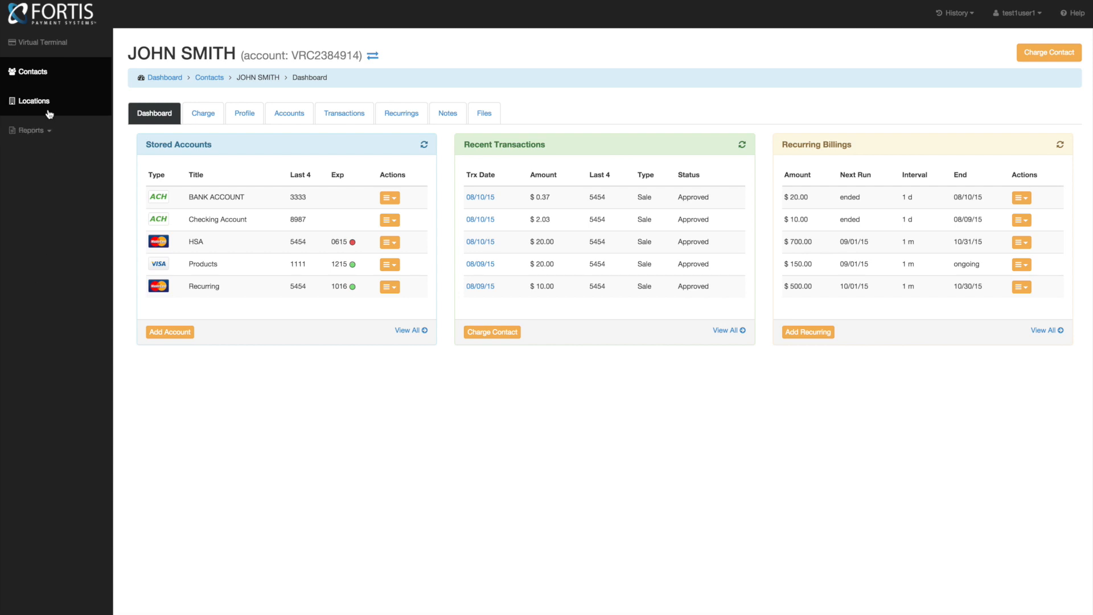
- Go to the Locations list from the left sidebar
click(31, 103)
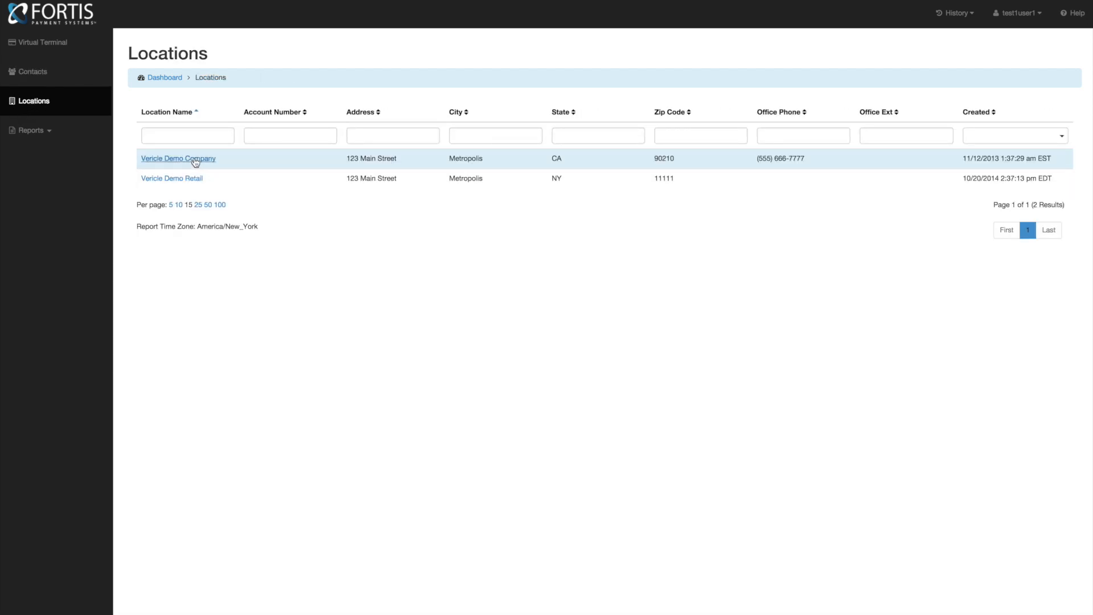
- Open the Vericle Demo Company location
click(195, 163)
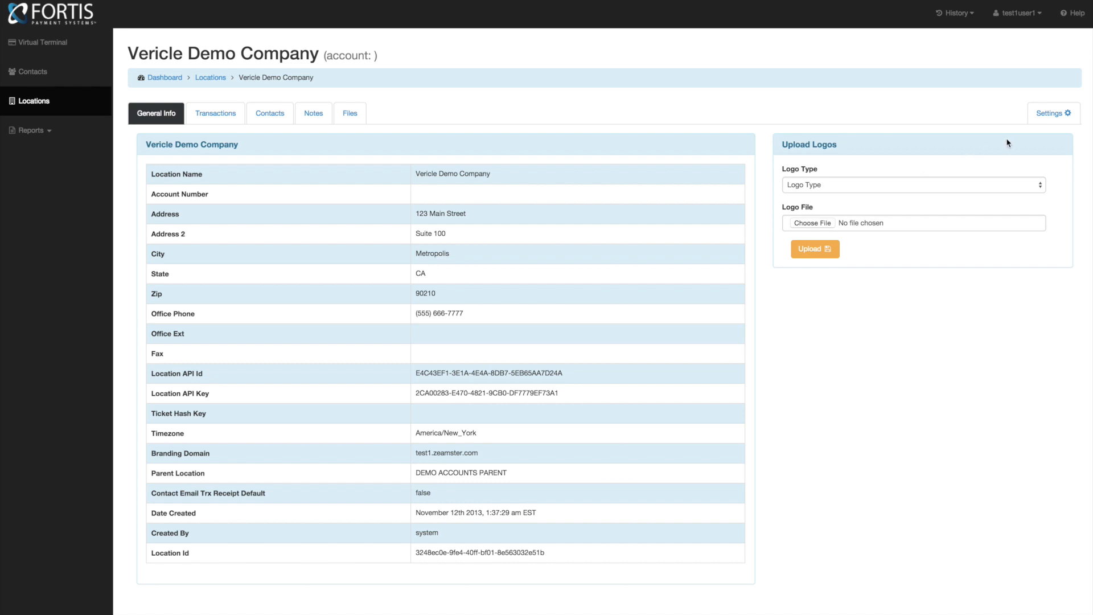
- Show the Vericle Demo Company location's Tags list from the Settings menu
click(1054, 121)
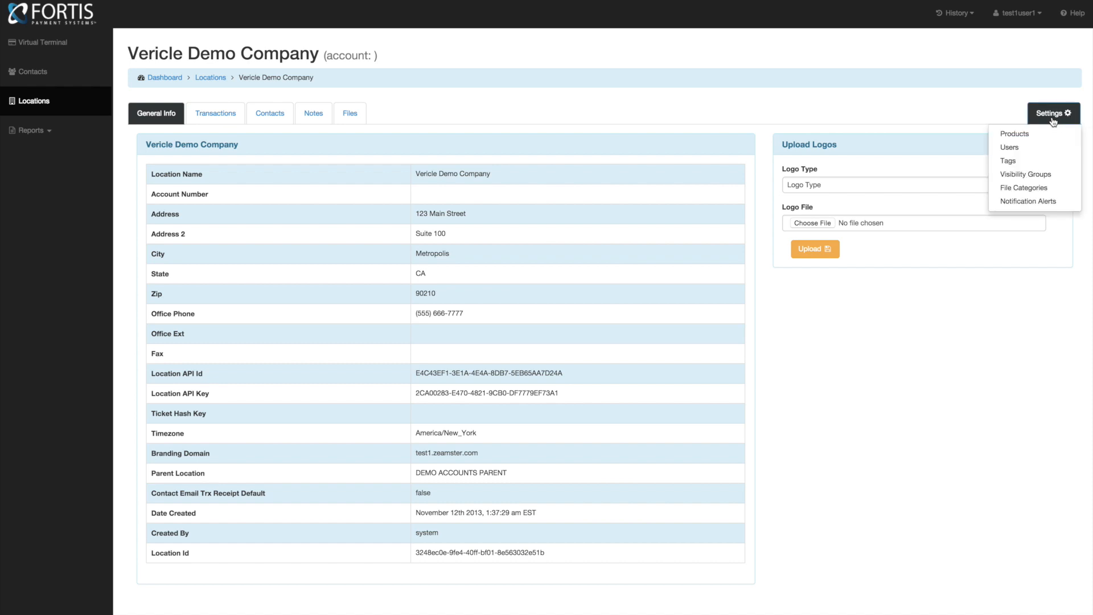
click(1017, 162)
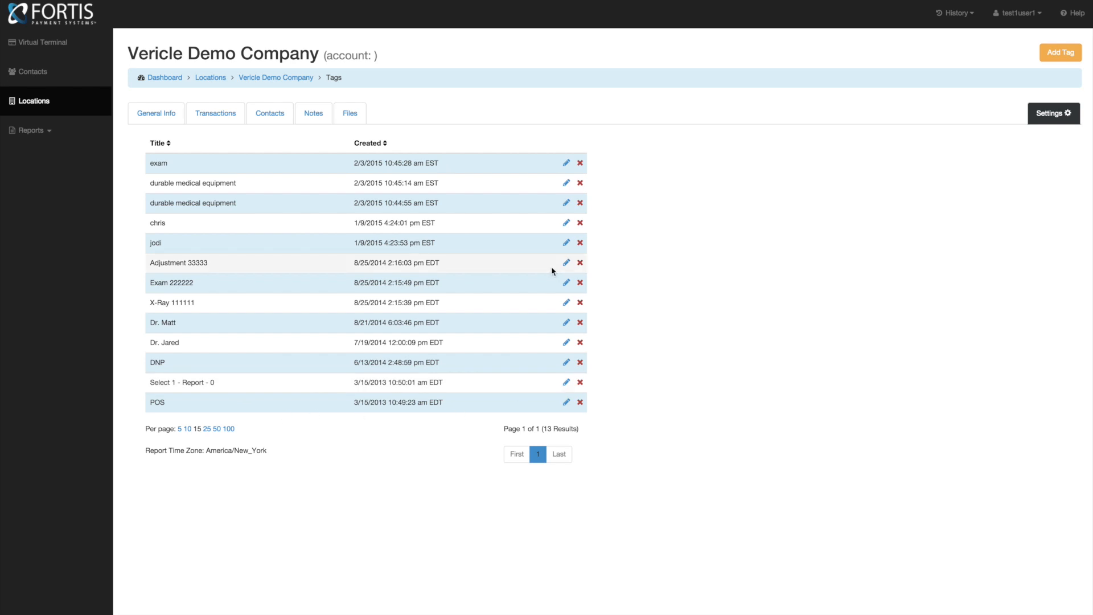
- Create a tag titled 'Example Tag', then delete it and confirm the deletion
click(1061, 55)
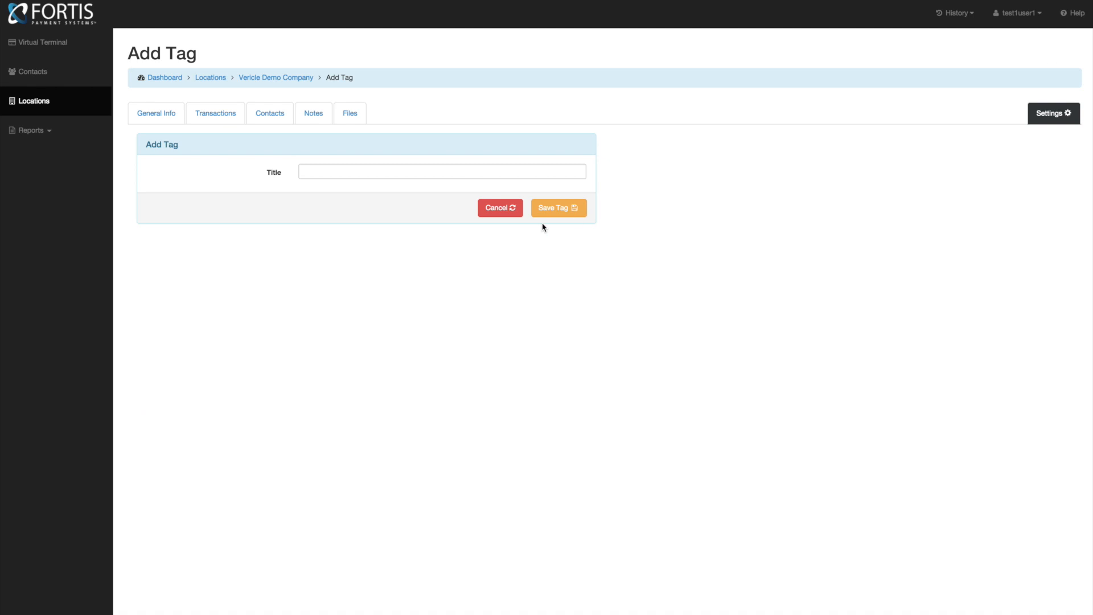
click(320, 175)
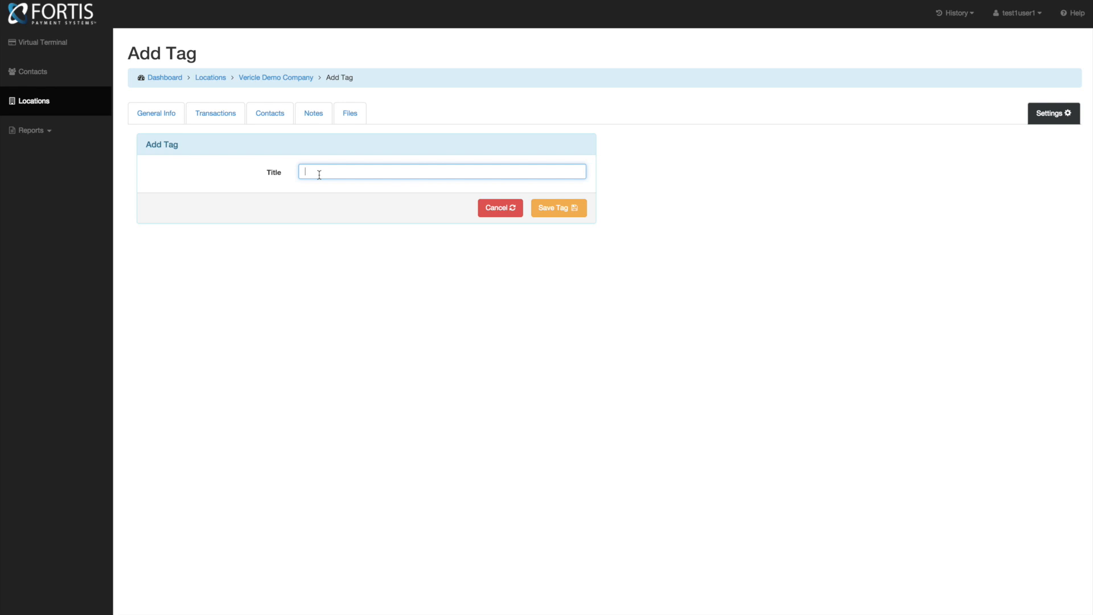
text(Example Tag)
click(551, 214)
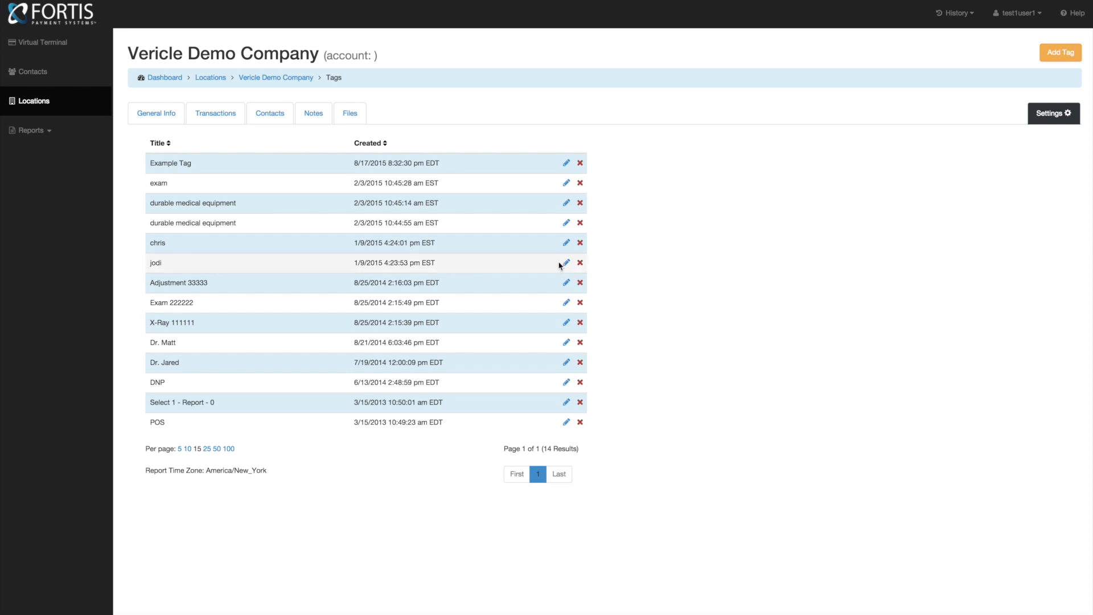
click(580, 163)
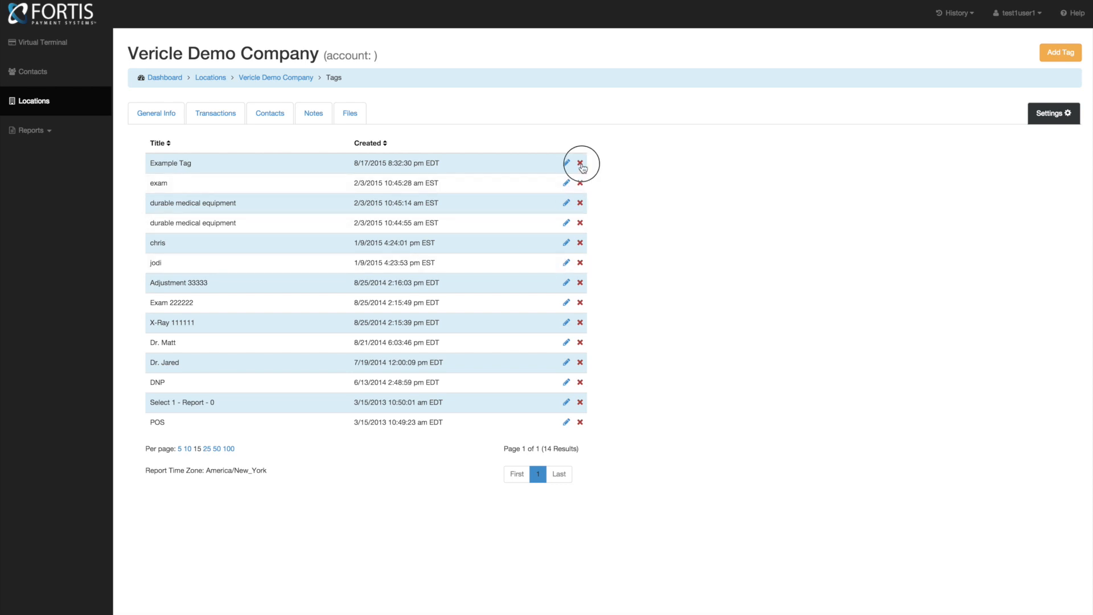
click(682, 189)
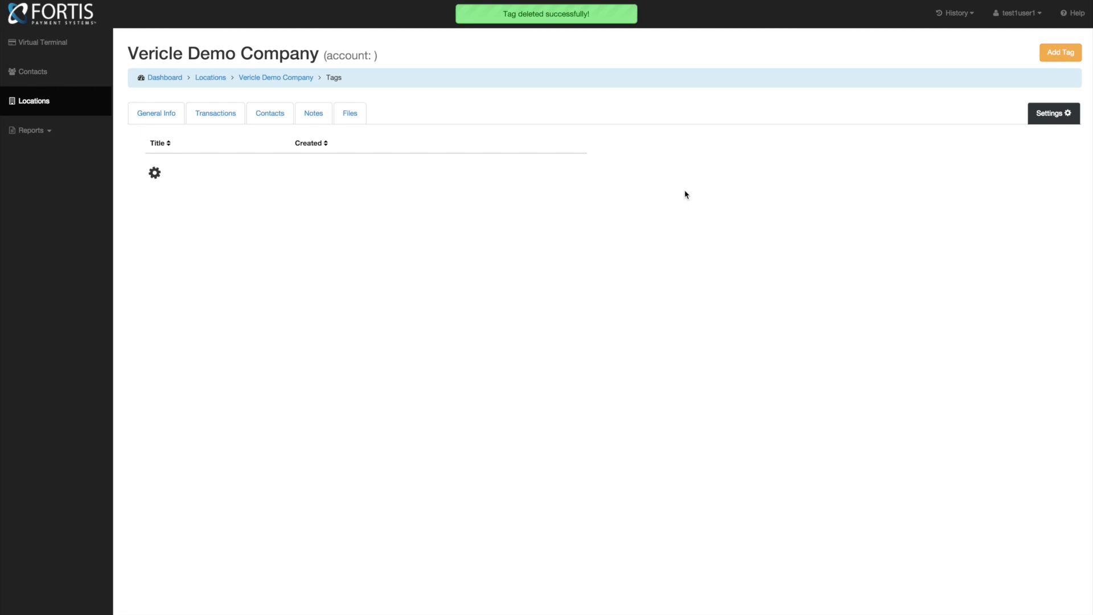
- Go to the location's Users list and begin a new user
click(1052, 117)
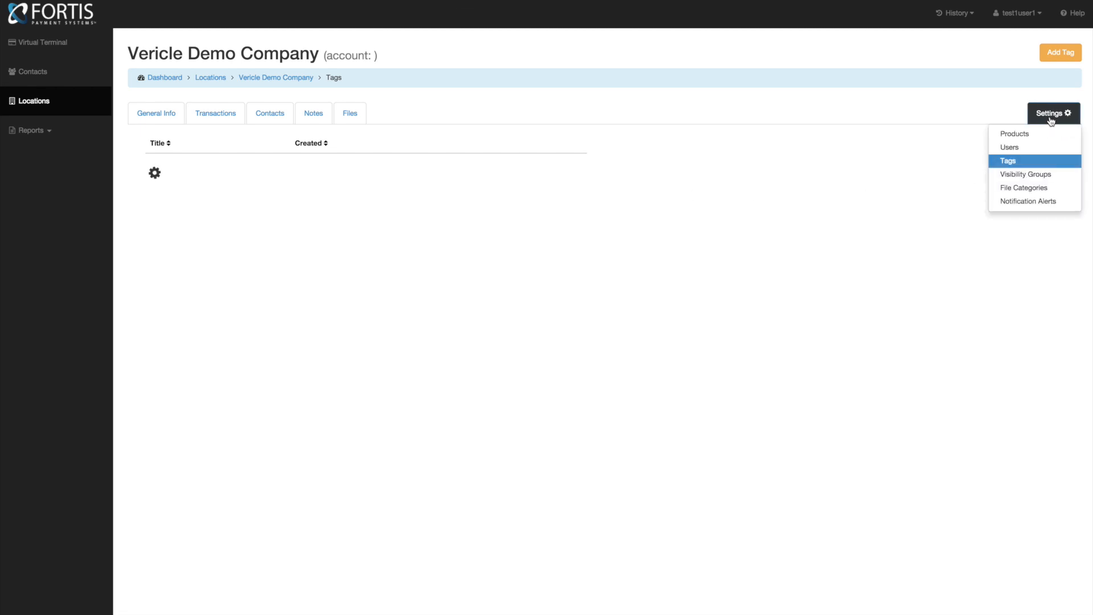
click(1013, 149)
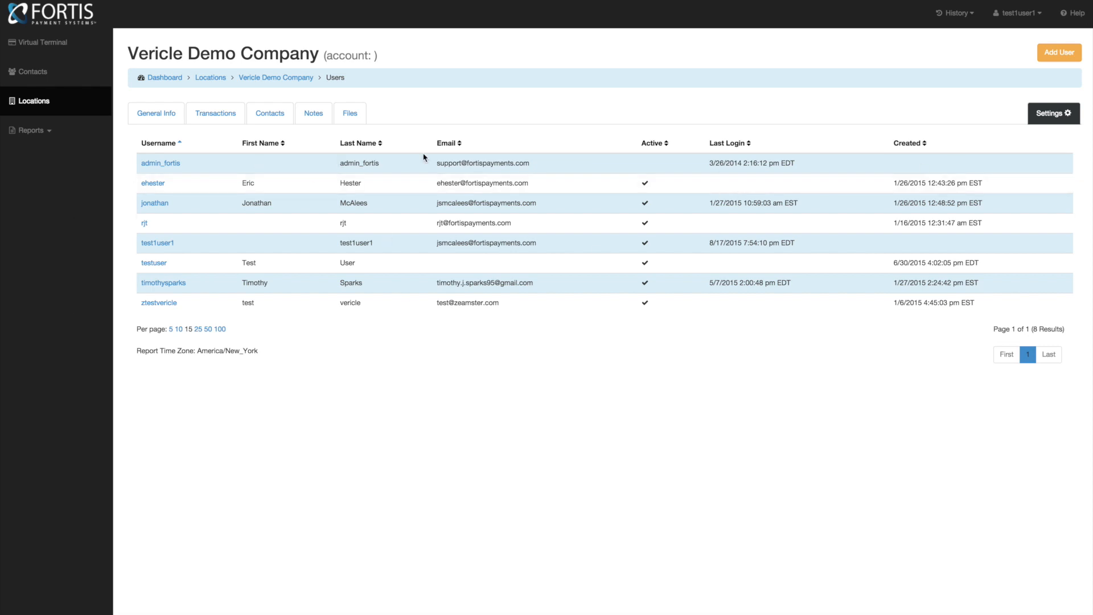
click(1058, 55)
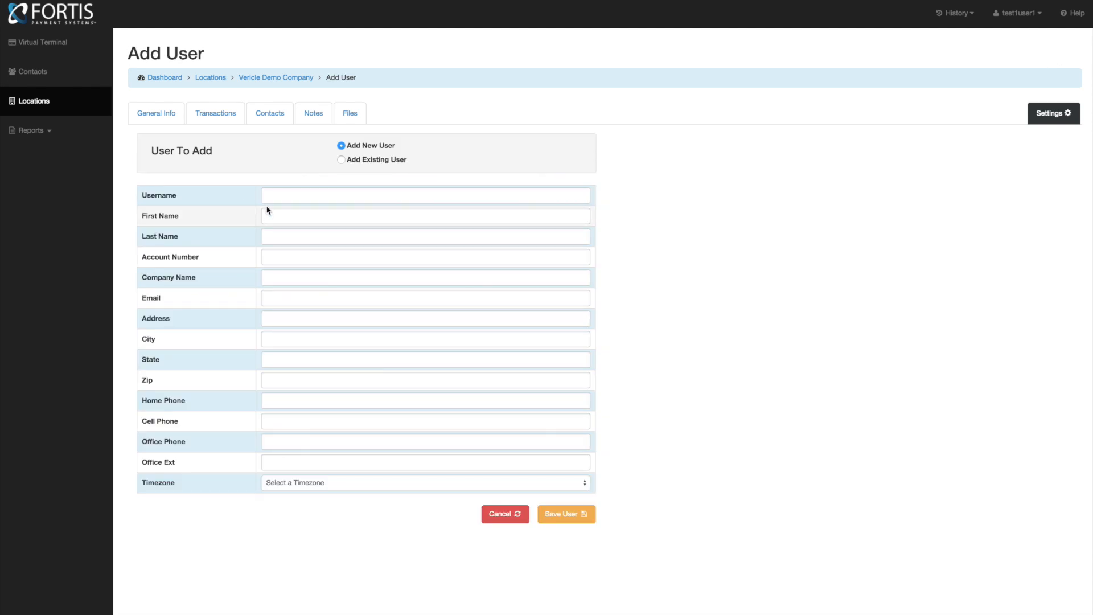
- Enter username 'testuser', the user's first and last name, and their e-mail address
click(287, 197)
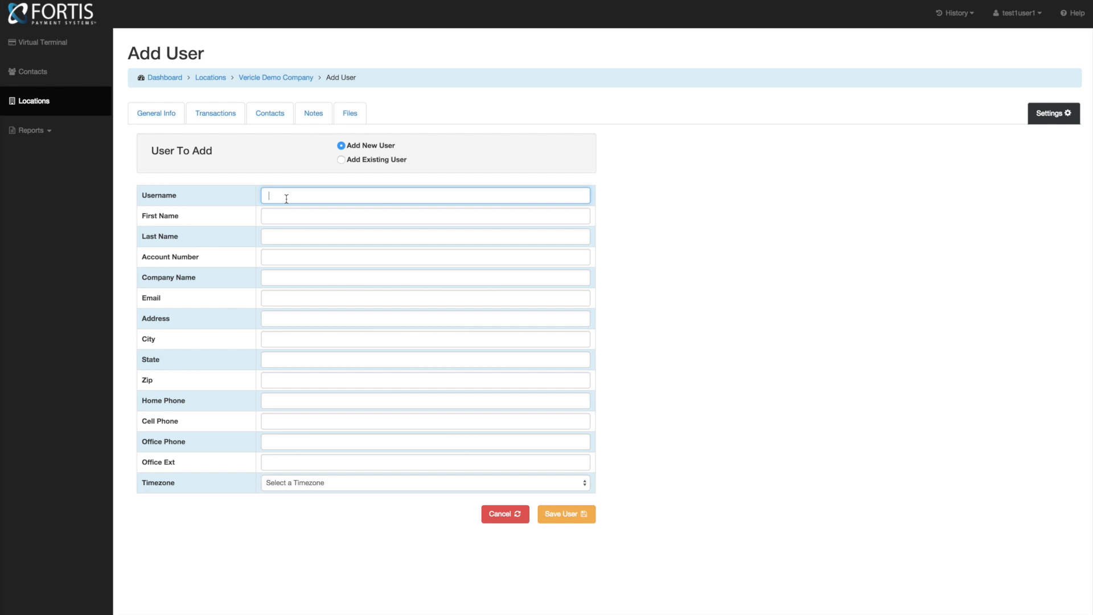
text(testuser)
click(283, 218)
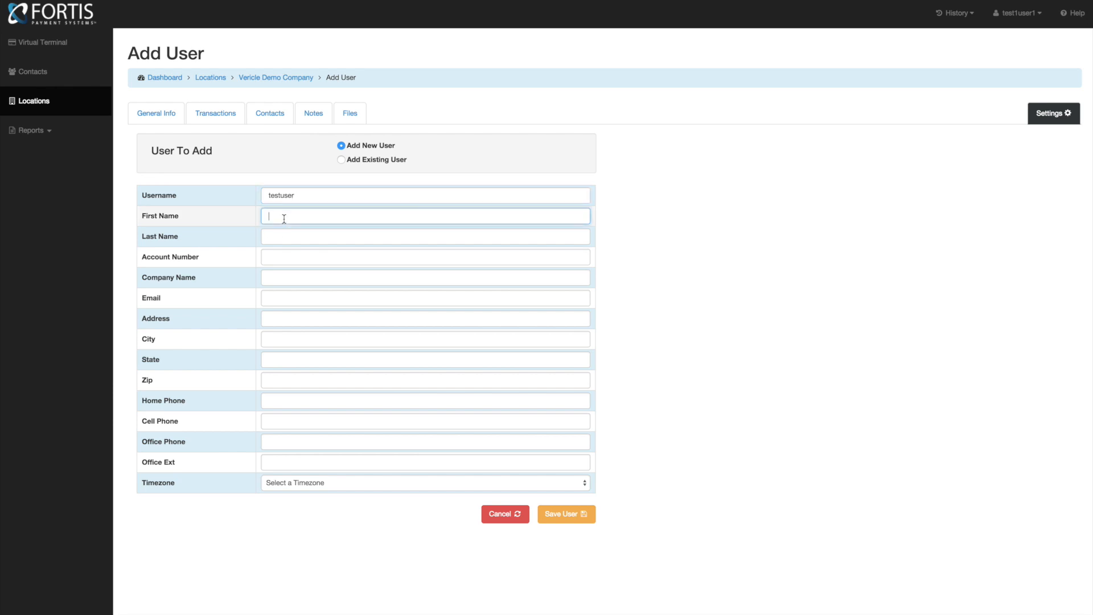
text(John)
key(Tab)
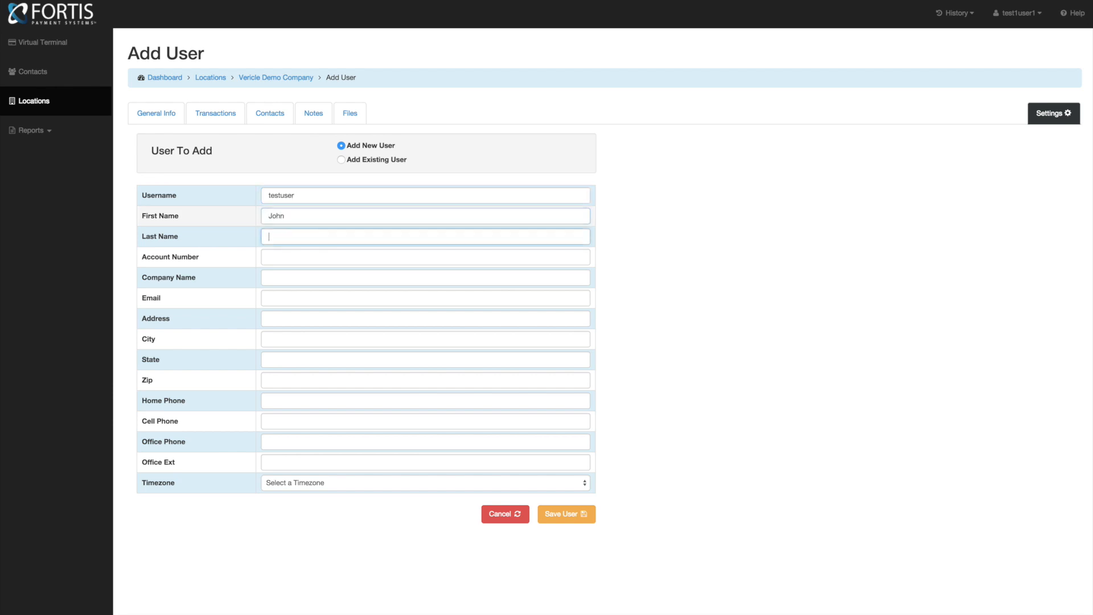
text(Smith)
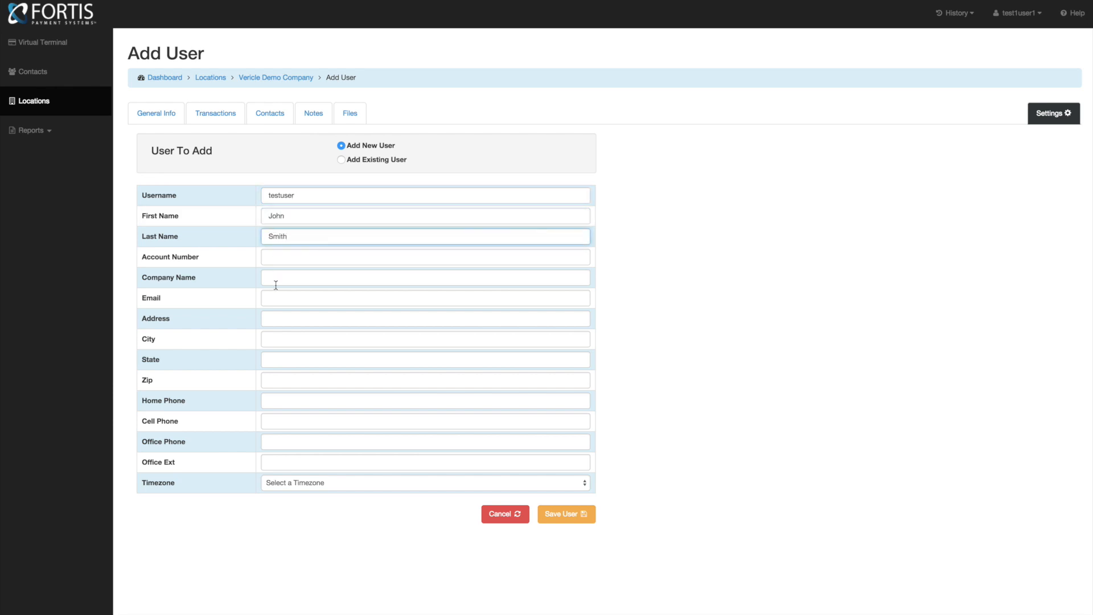
click(279, 300)
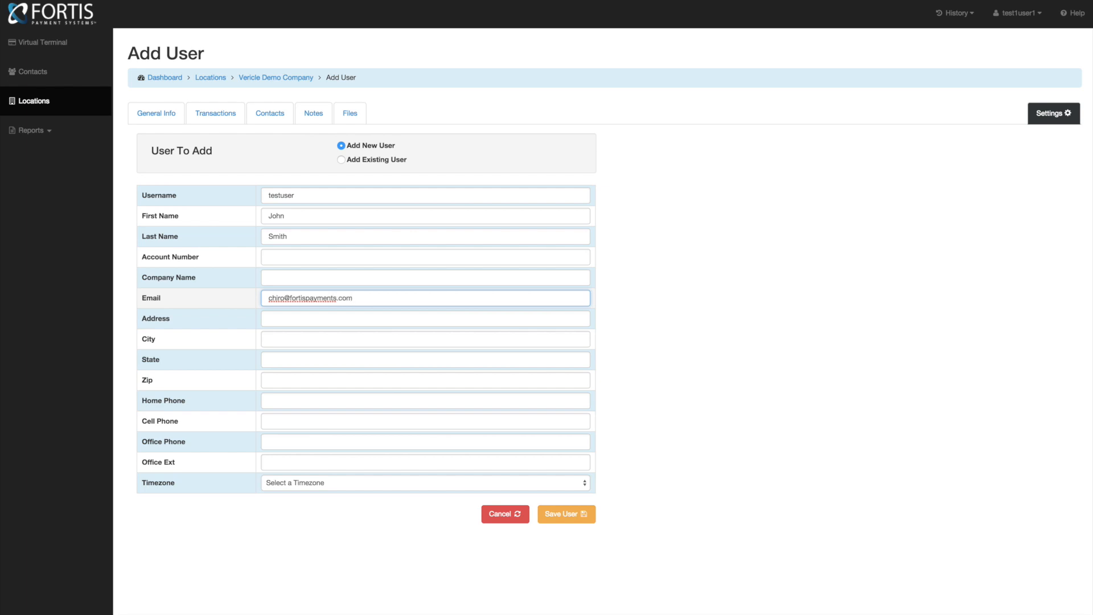
click(290, 488)
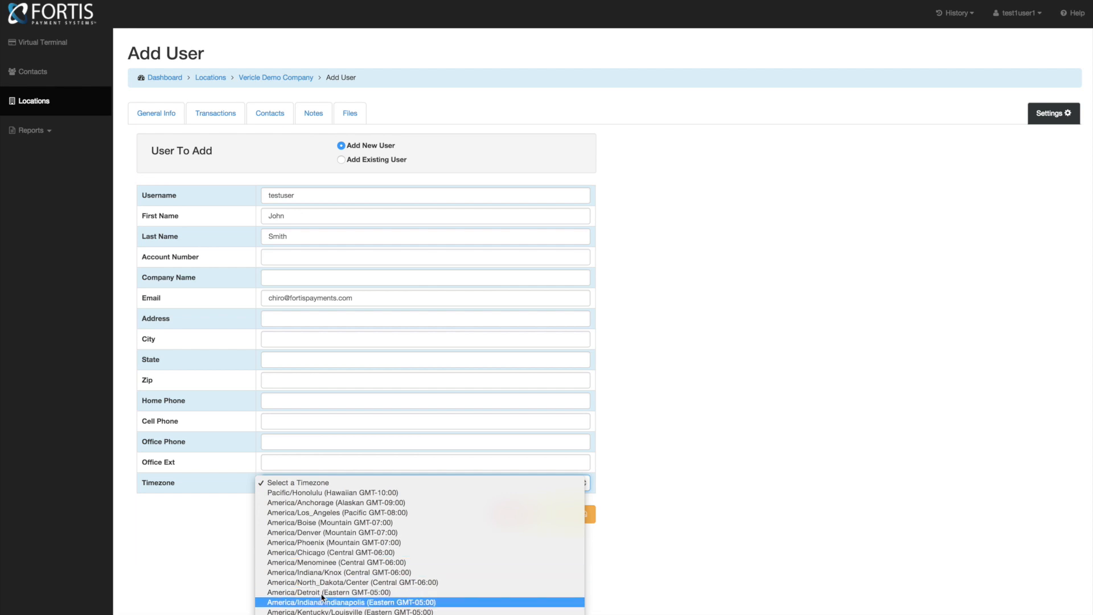
- Choose the America/Los_Angeles time zone and save the user, which flags an error
click(325, 513)
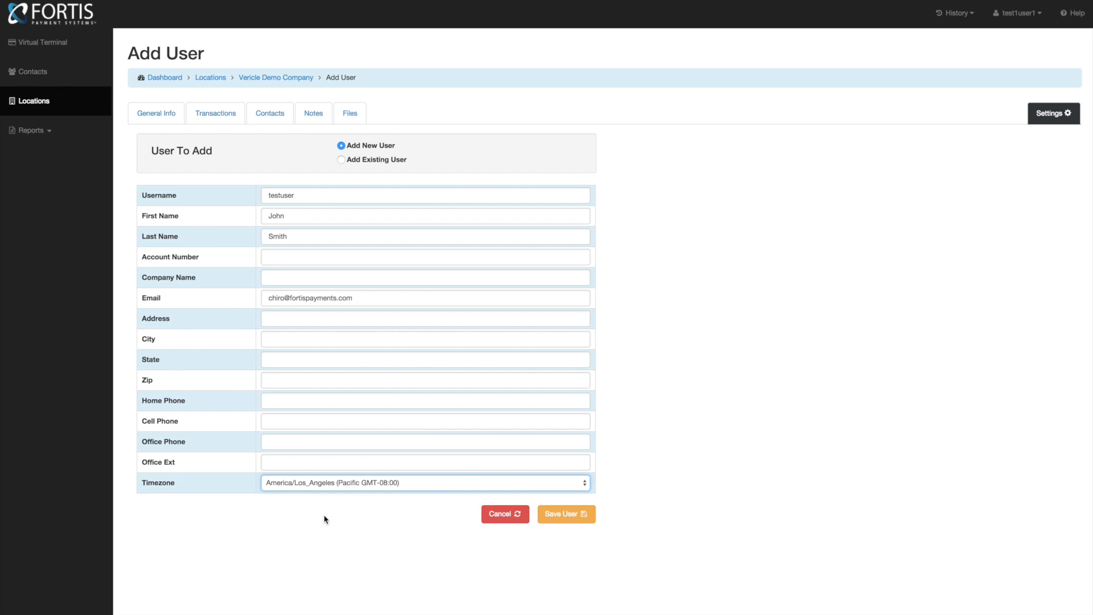
click(560, 516)
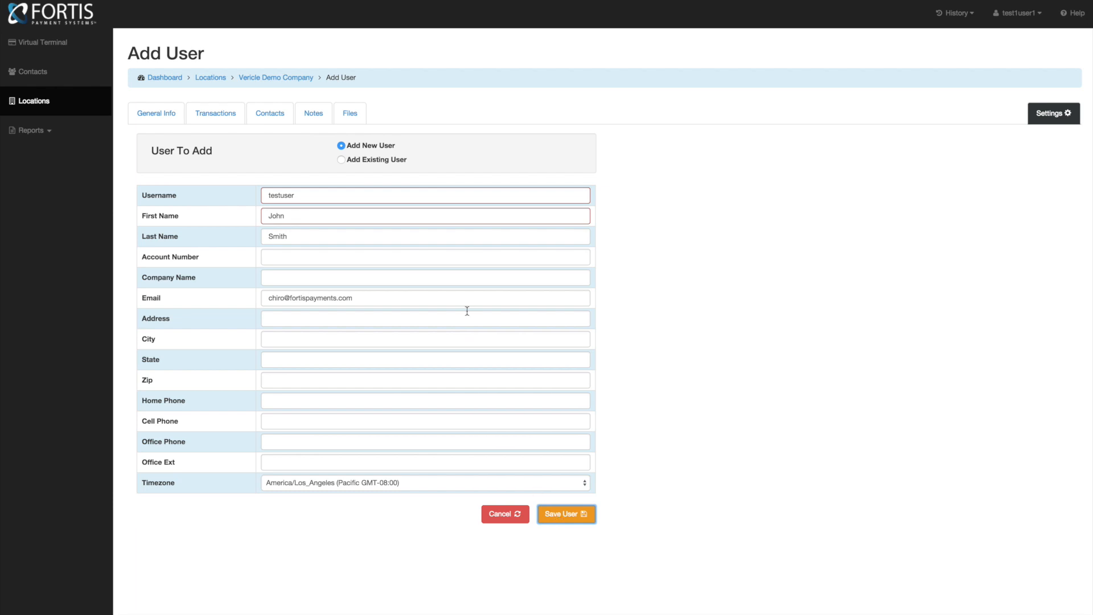
click(316, 221)
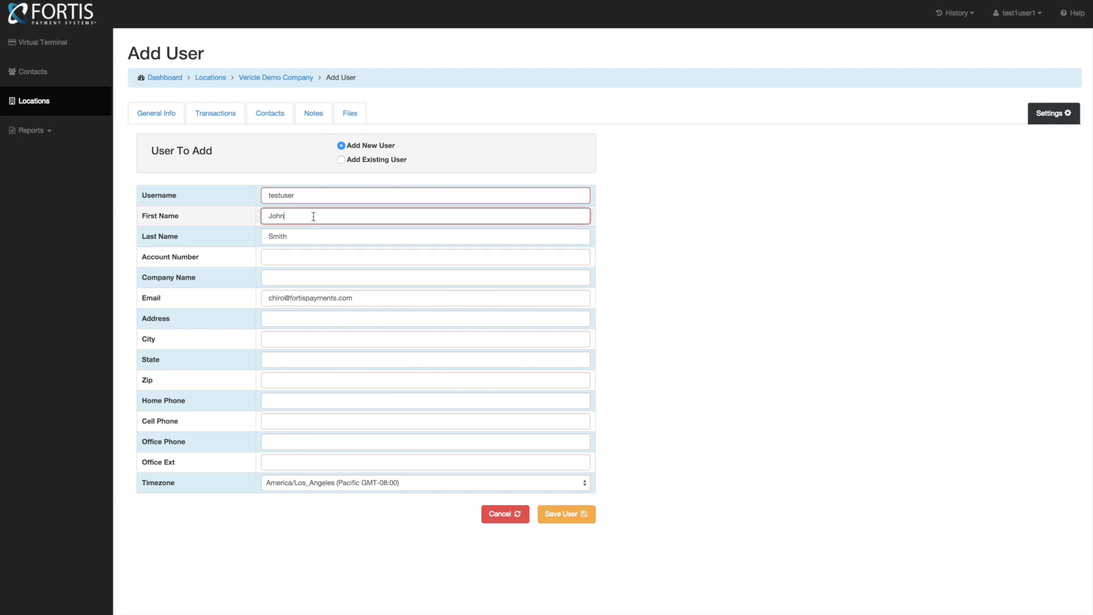
- Change the username to 'testuseraccount' and save the user
click(304, 196)
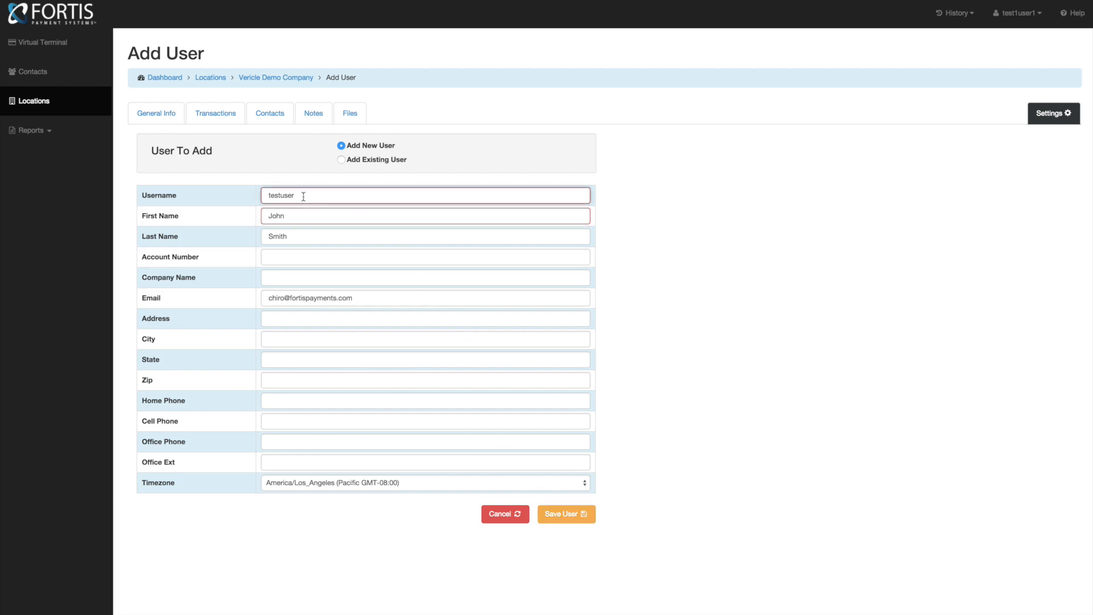
text(account)
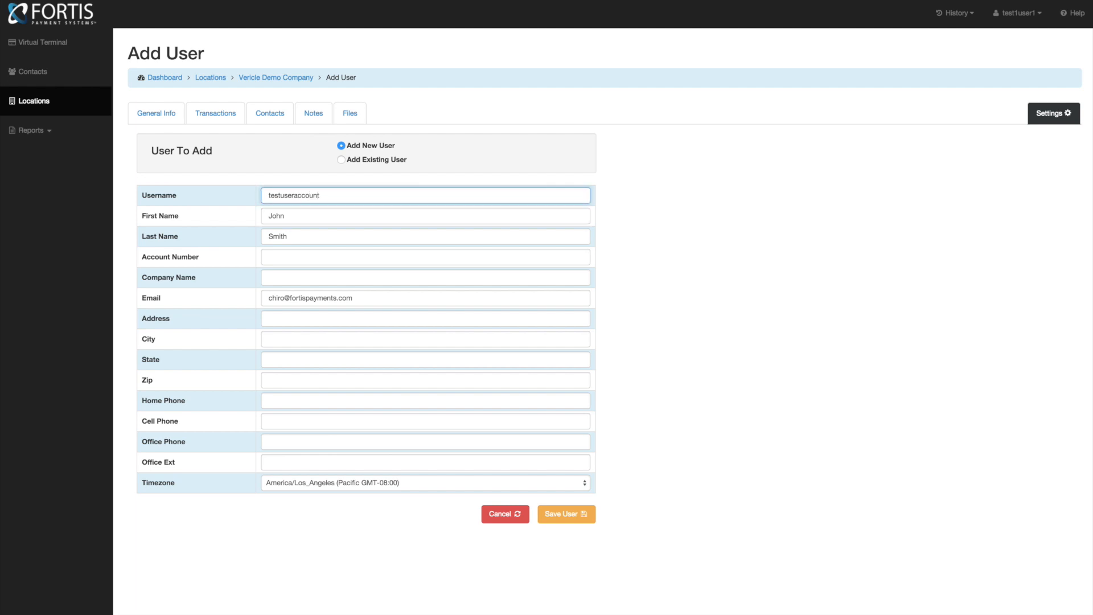
click(563, 514)
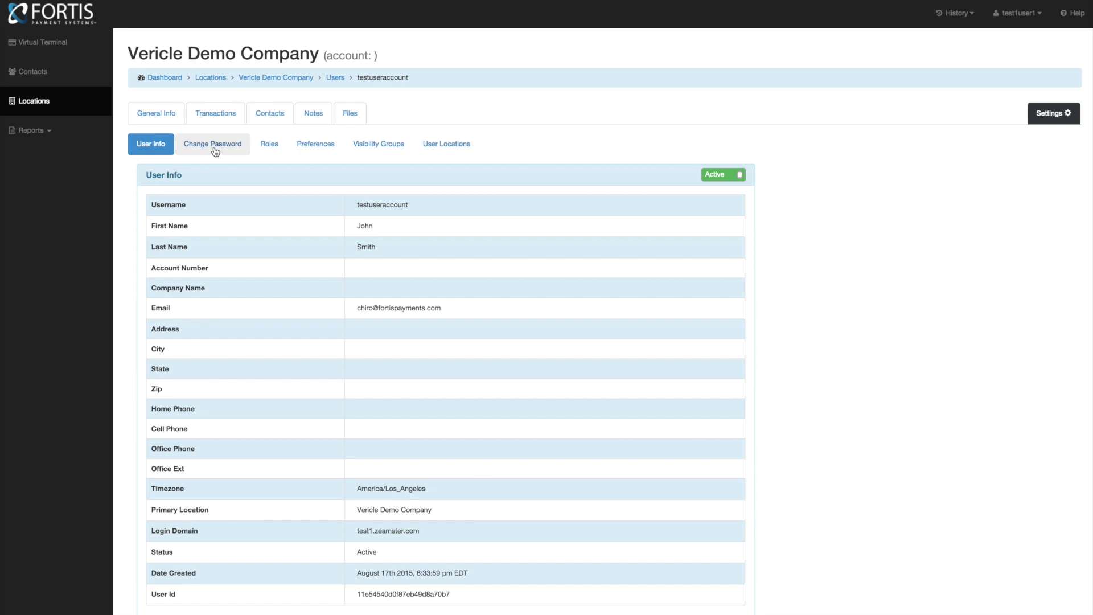
- Switch to the Roles sub-tab for testuseraccount
click(274, 150)
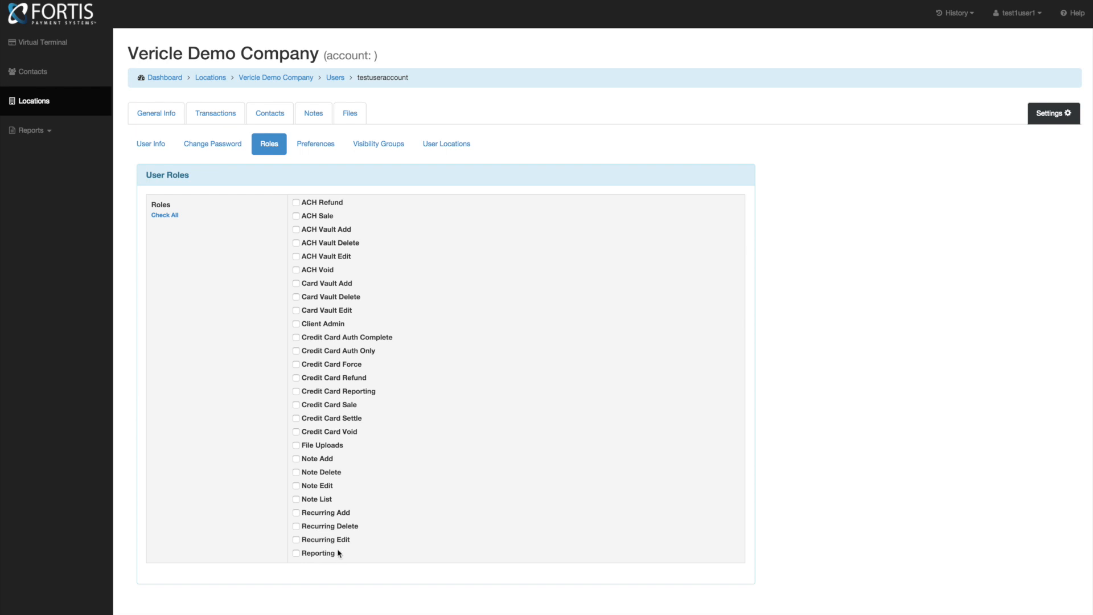
- Enable the Reporting, Recurring Edit, Recurring Delete and Recurring Add roles
click(296, 554)
click(296, 540)
click(296, 526)
click(296, 513)
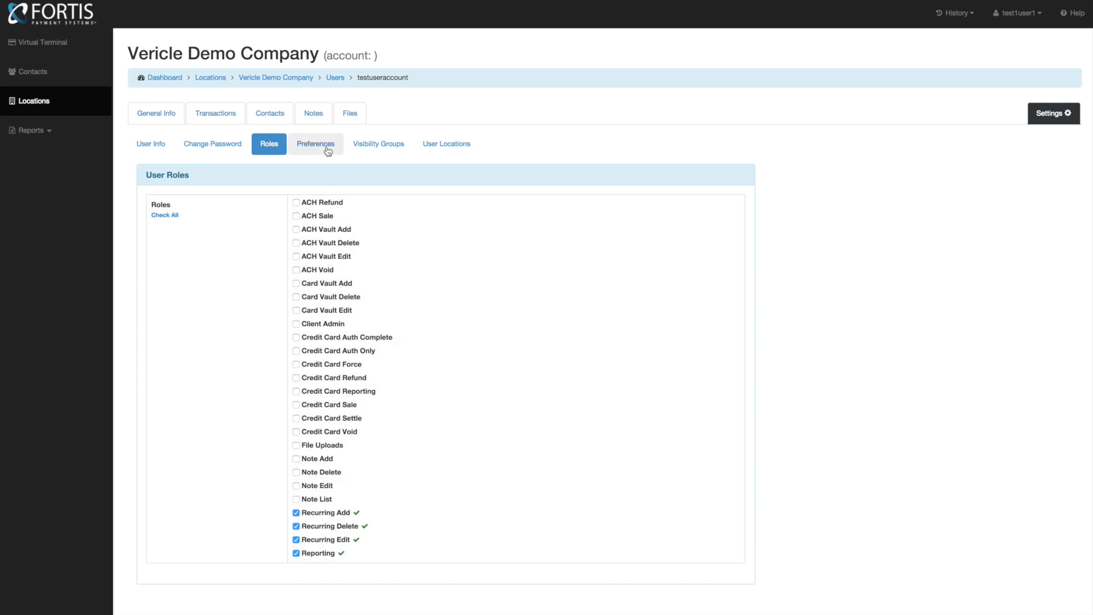
click(323, 146)
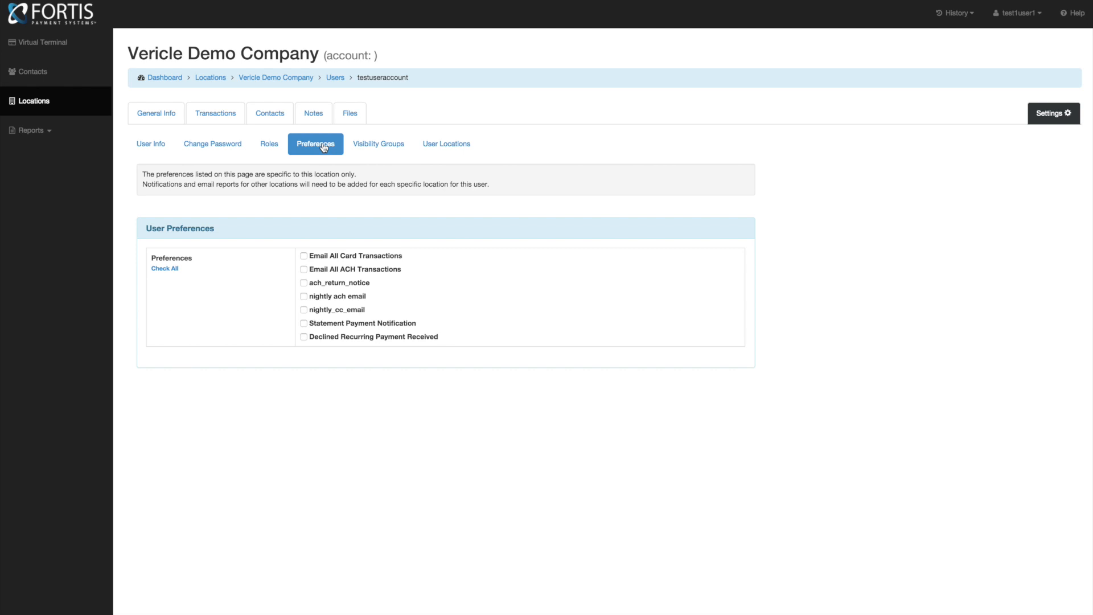